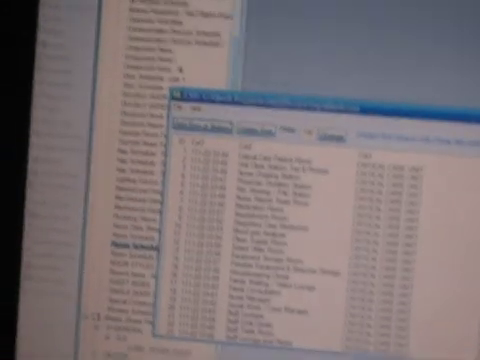
pyautogui.scroll(-10, 330, 260)
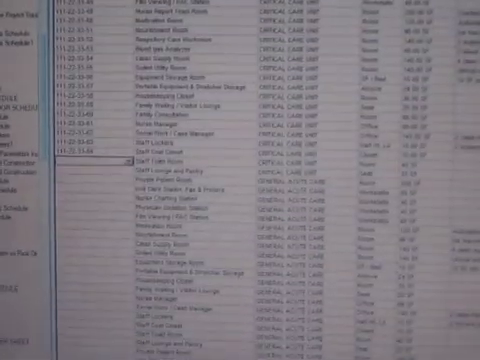
# Step: Move from the room number to the name field while the script enters critical care rooms
pyautogui.press('Tab')
pyautogui.press('Tab')
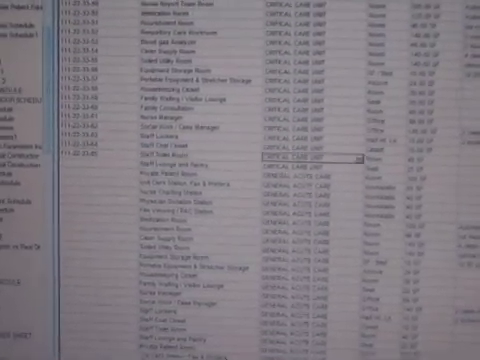